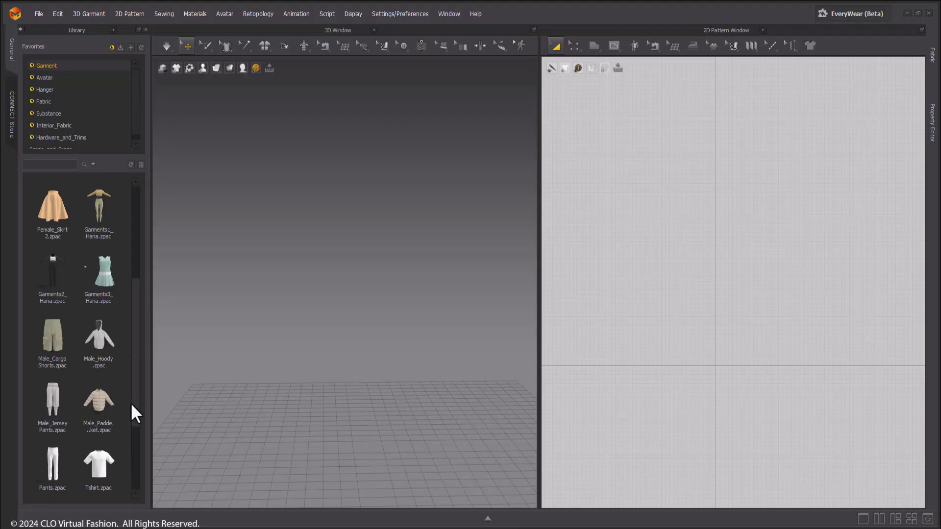
Bring up the Add to Workspace / Show in Explorer menu for Tshirt.zpac in the Library
right_click(115, 446)
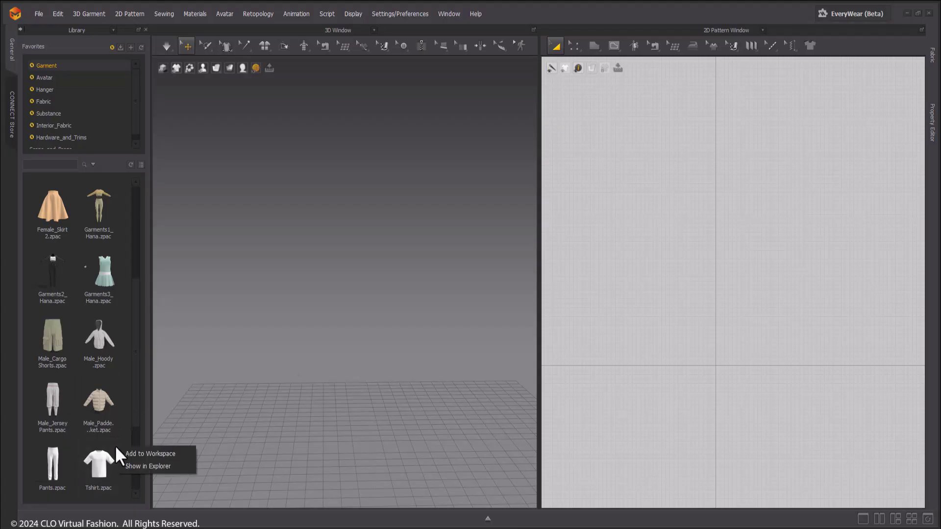
Add Tshirt.zpac to the workspace and swap the 3D and 2D Pattern windows
click(129, 457)
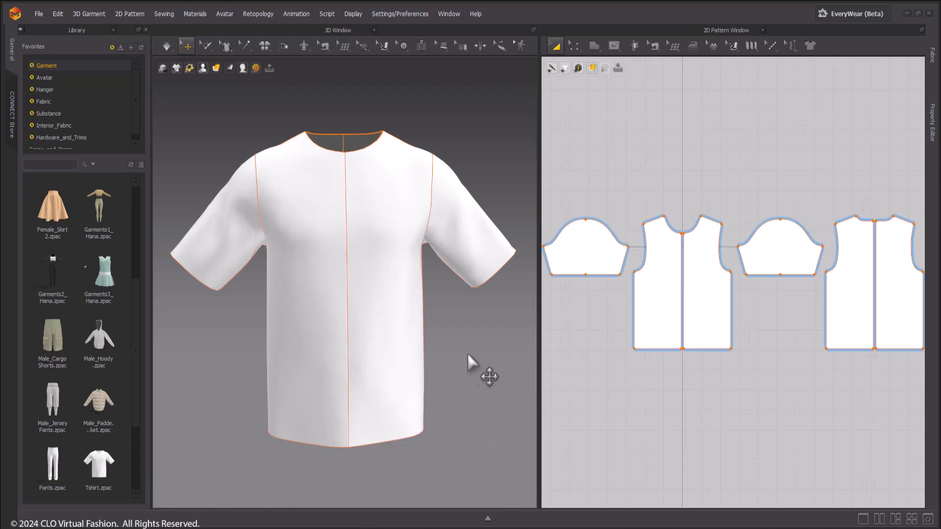
scroll(470, 360, down, 3)
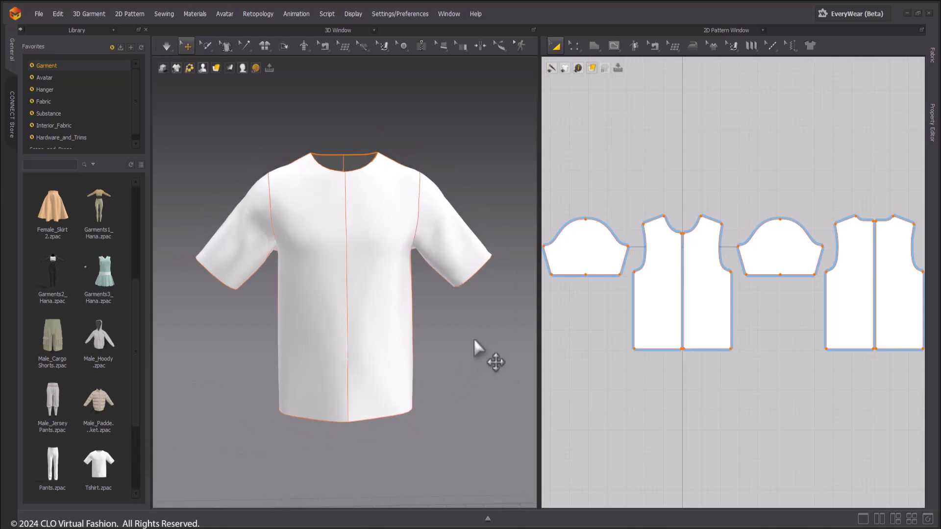
click(374, 30)
click(358, 47)
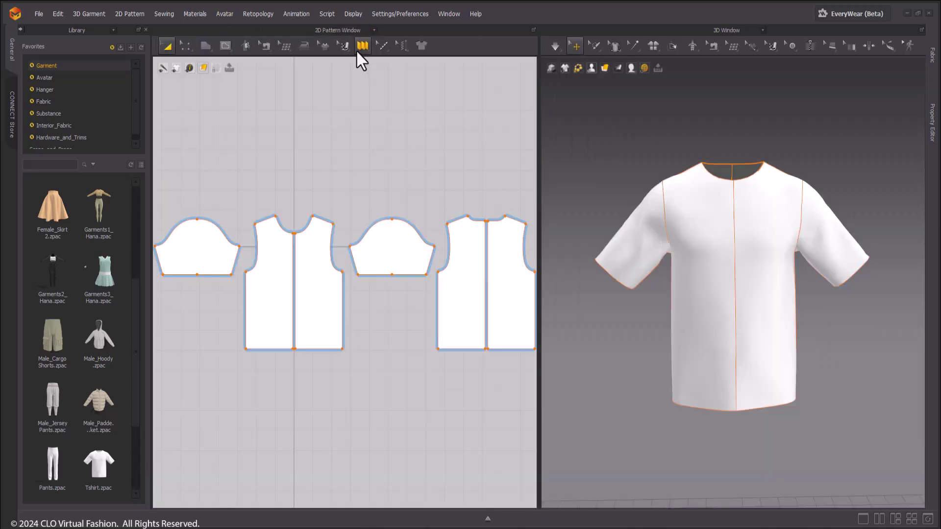
click(762, 30)
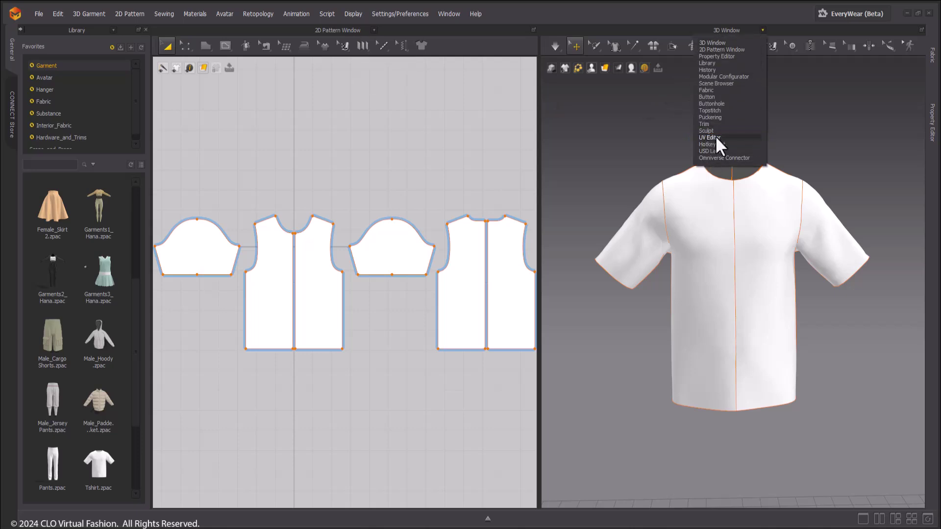
Switch the right panel to the UV Editor, pan the 2D patterns left, and collapse the Library
click(727, 139)
scroll(771, 306, down, 5)
scroll(772, 307, down, 2)
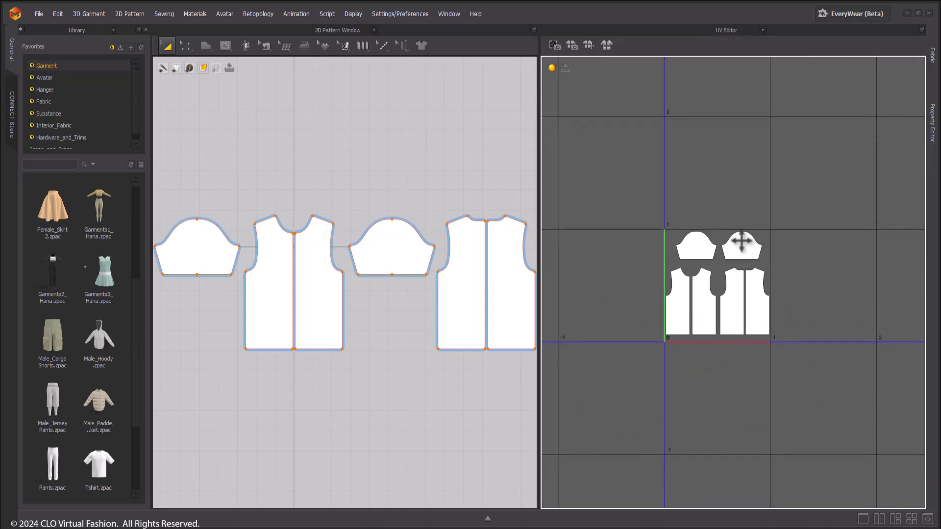
scroll(423, 277, down, 4)
middle_drag(423, 277, 374, 288)
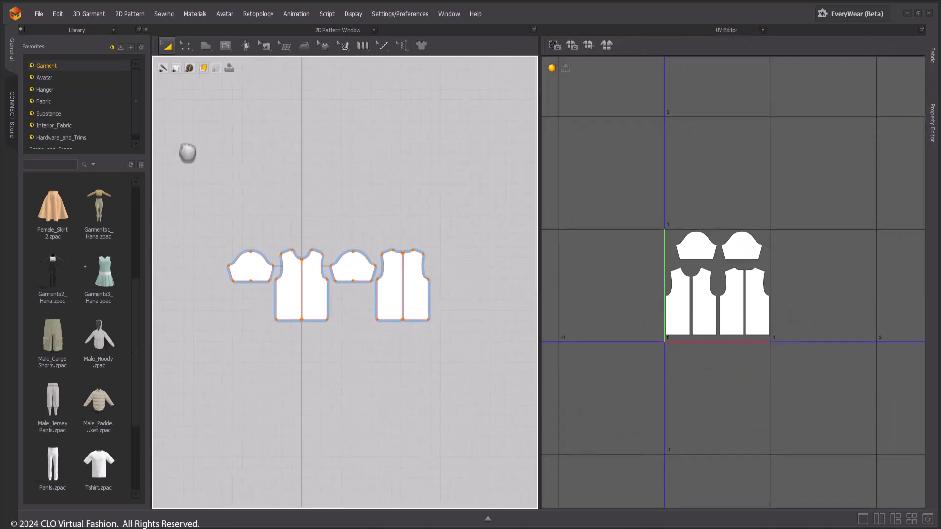
click(20, 29)
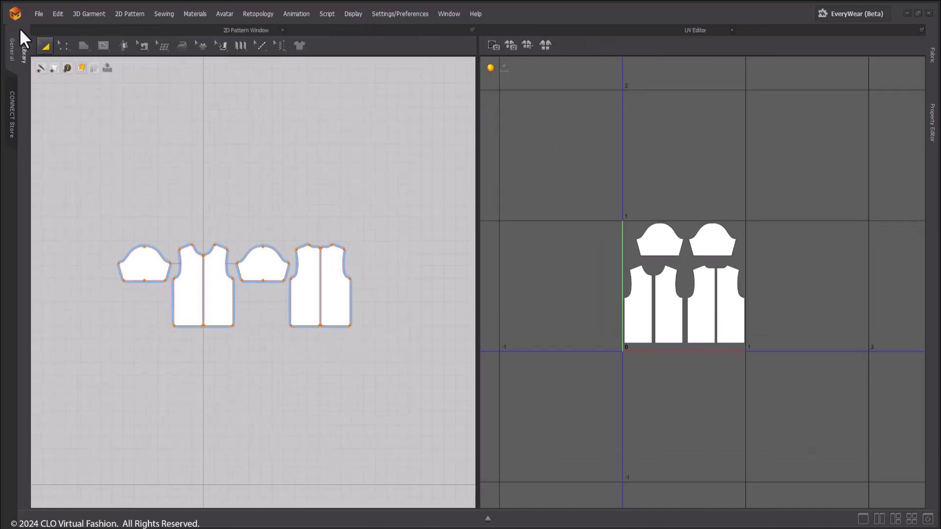
Marquee-select both sleeve UV islands and drag them left of the 0 axis, recentring the view
click(639, 299)
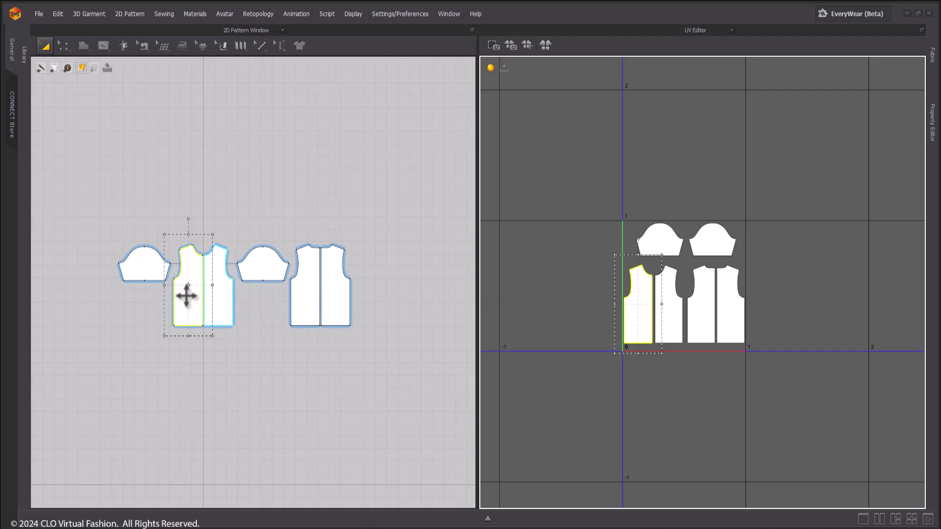
click(252, 268)
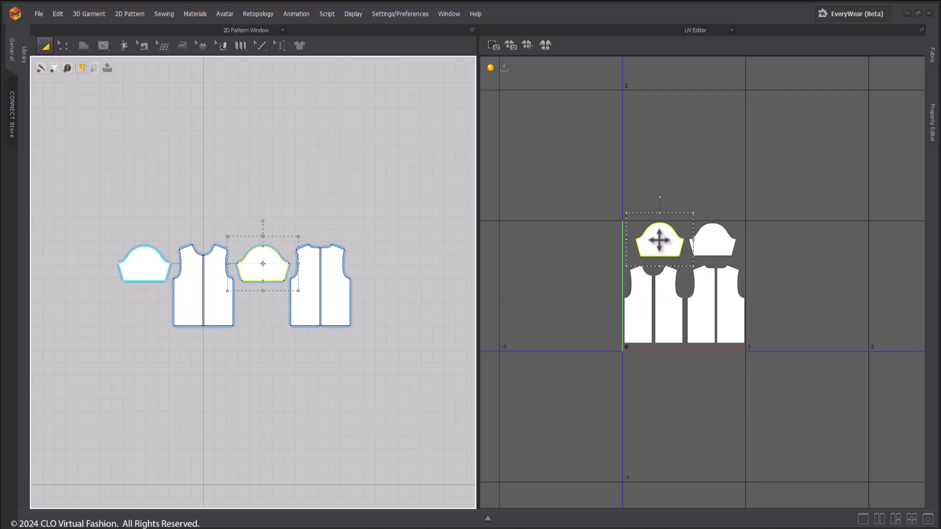
drag(600, 214, 598, 330)
click(589, 273)
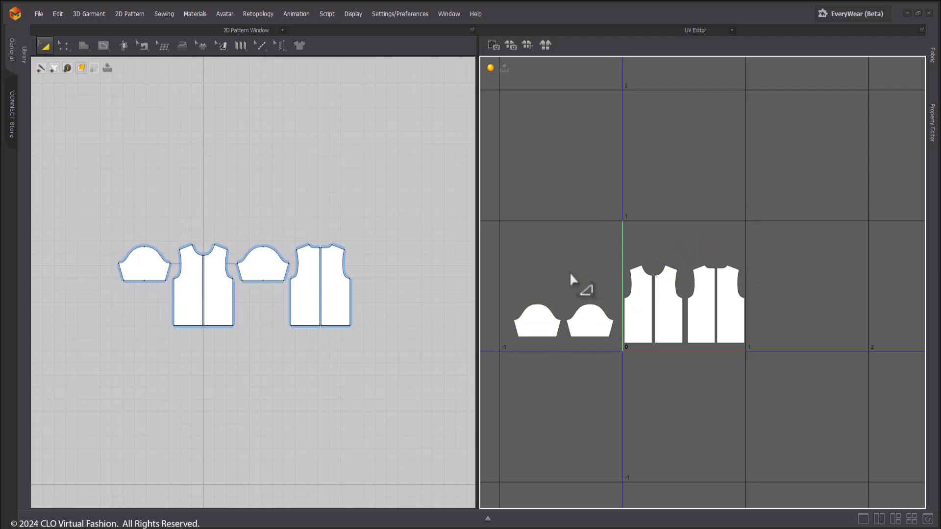
right_drag(571, 277, 602, 244)
drag(807, 387, 807, 387)
right_click(764, 301)
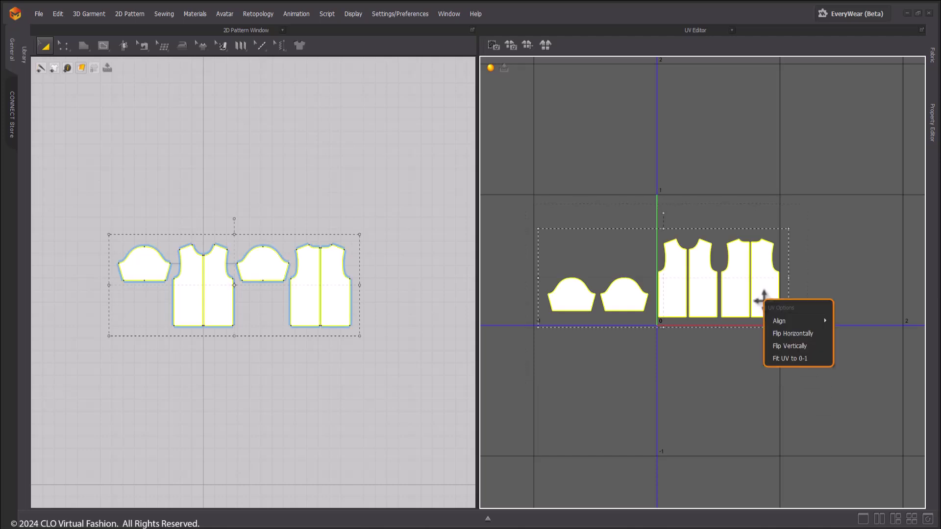
mouse_move(778, 319)
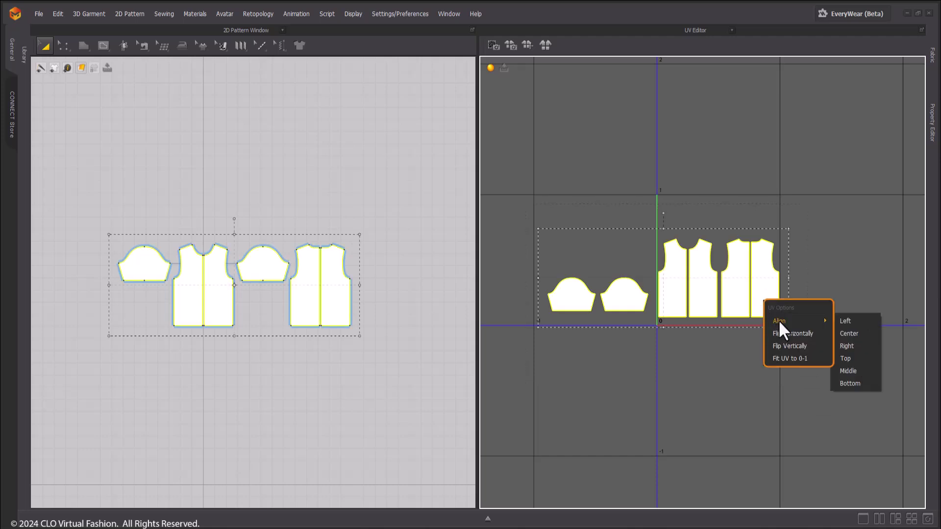
click(851, 334)
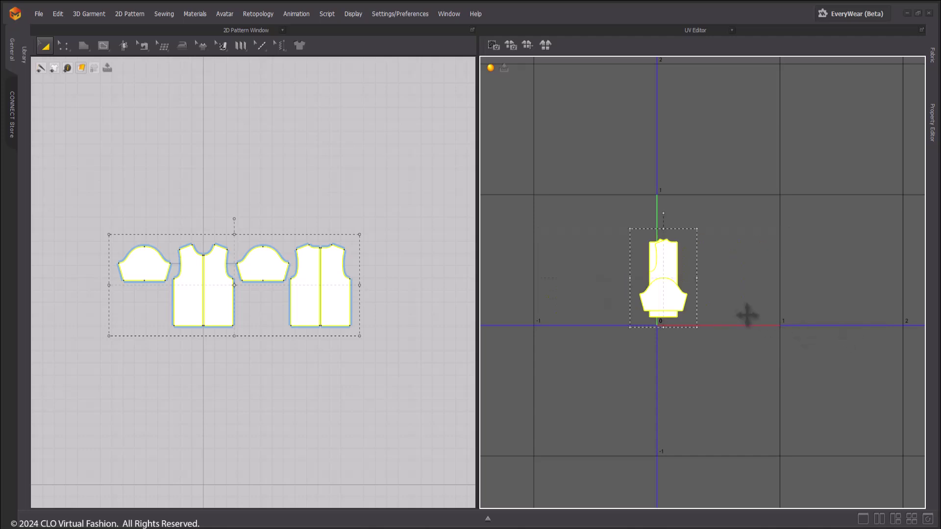
right_click(670, 302)
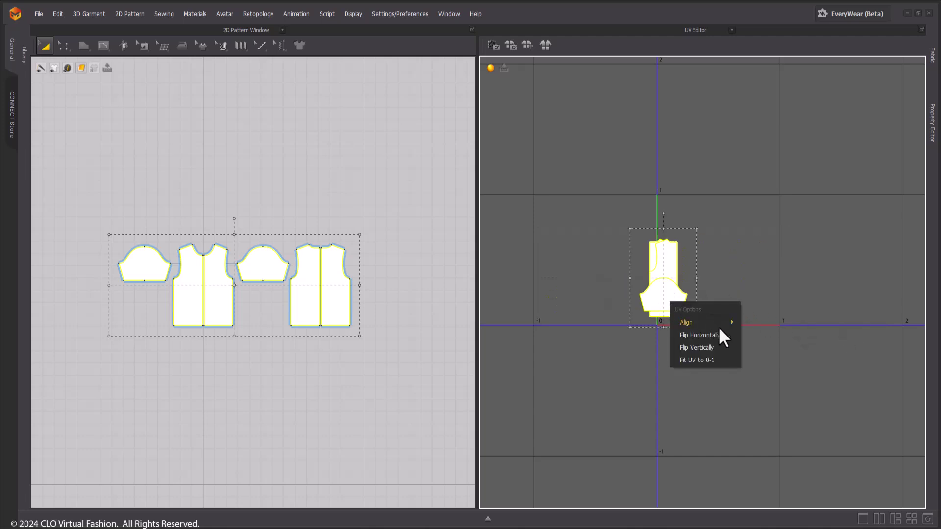
mouse_move(719, 323)
click(753, 360)
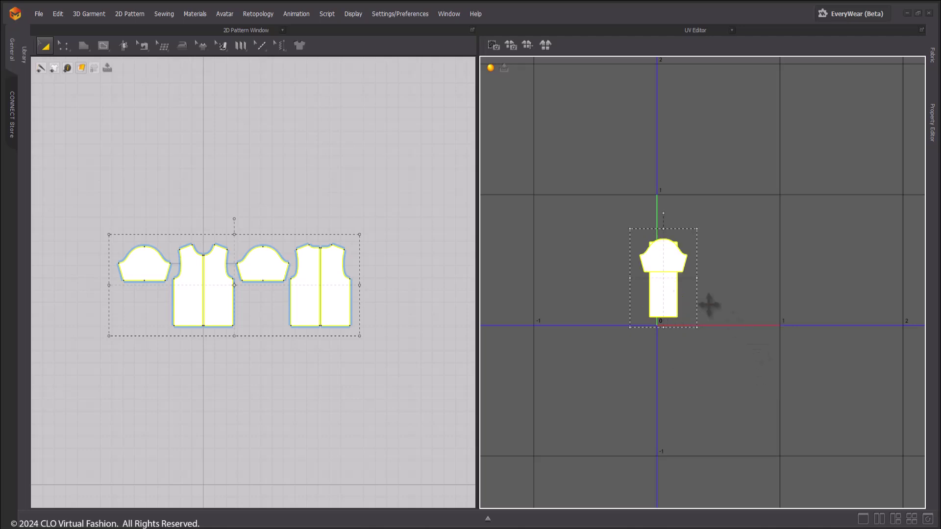
click(751, 284)
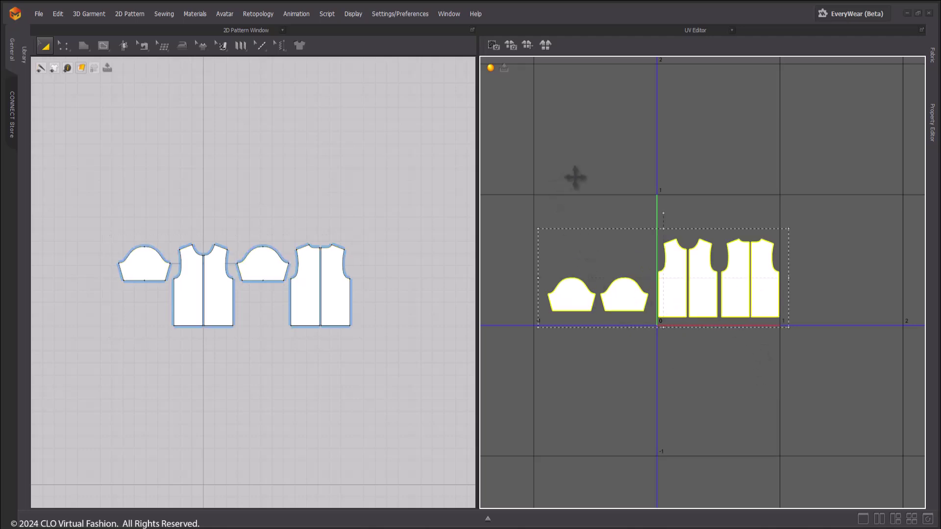
Select all UV pieces, flip them horizontally, then flip them back
click(576, 234)
drag(796, 356, 794, 355)
right_click(760, 313)
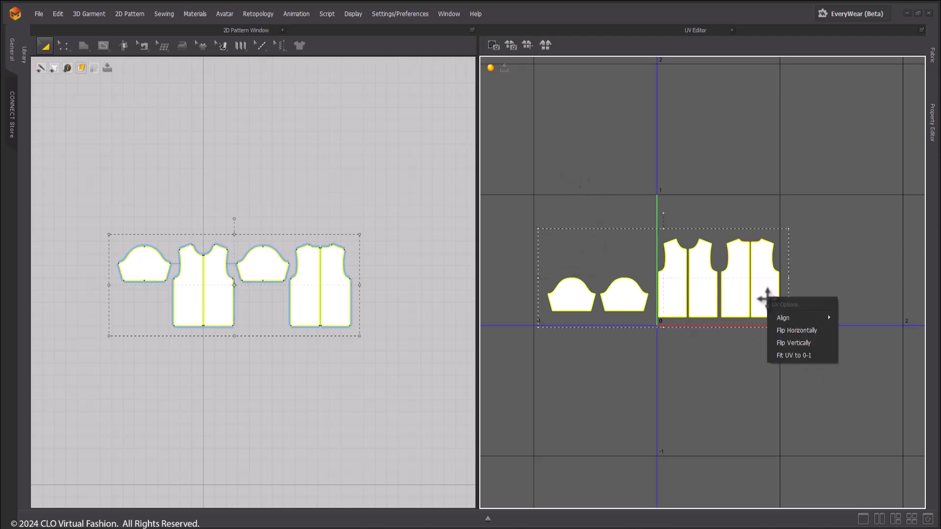
click(790, 332)
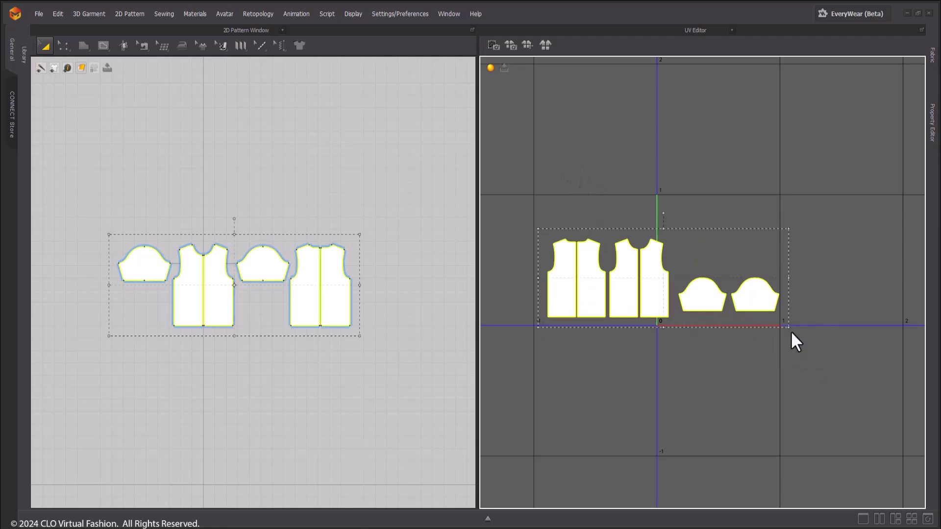
right_click(706, 301)
click(733, 331)
Flip the UV pieces vertically and back, then choose Fit UV to 0-1
right_click(741, 306)
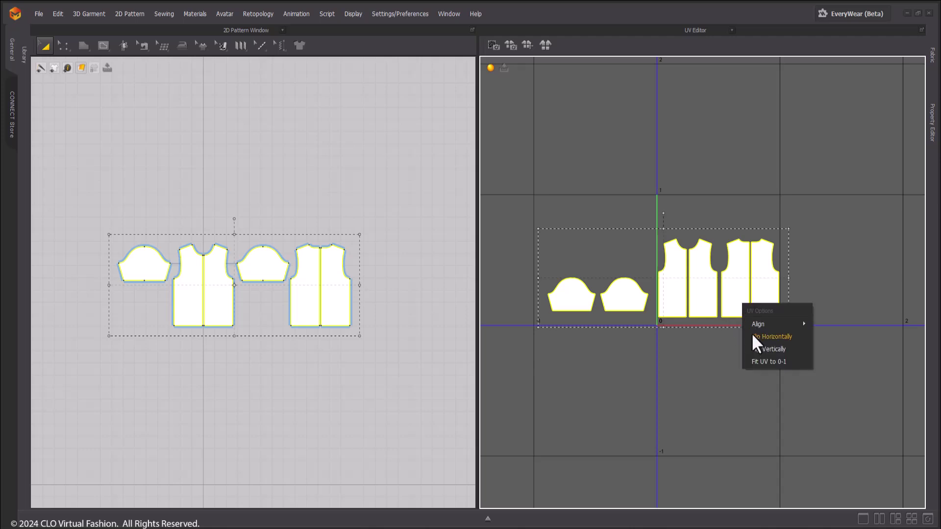
click(753, 348)
right_click(701, 285)
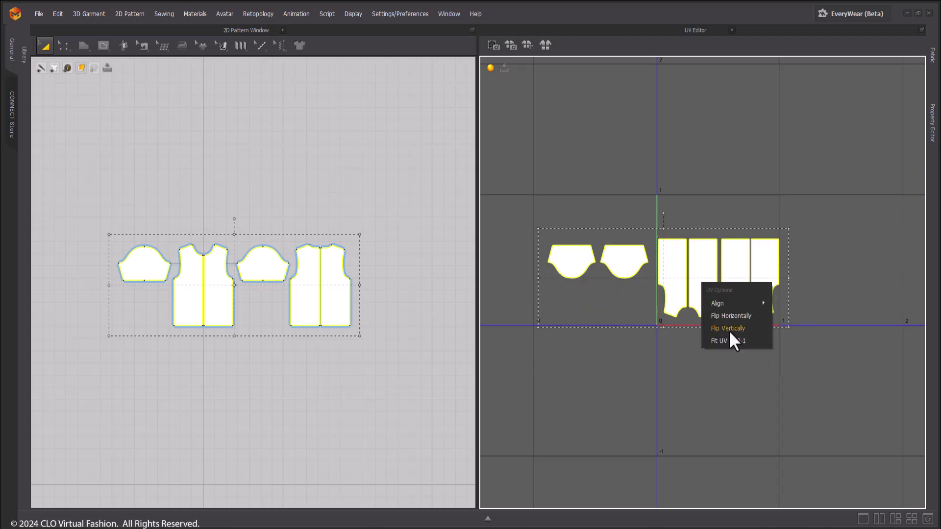
click(730, 331)
right_click(698, 288)
click(730, 347)
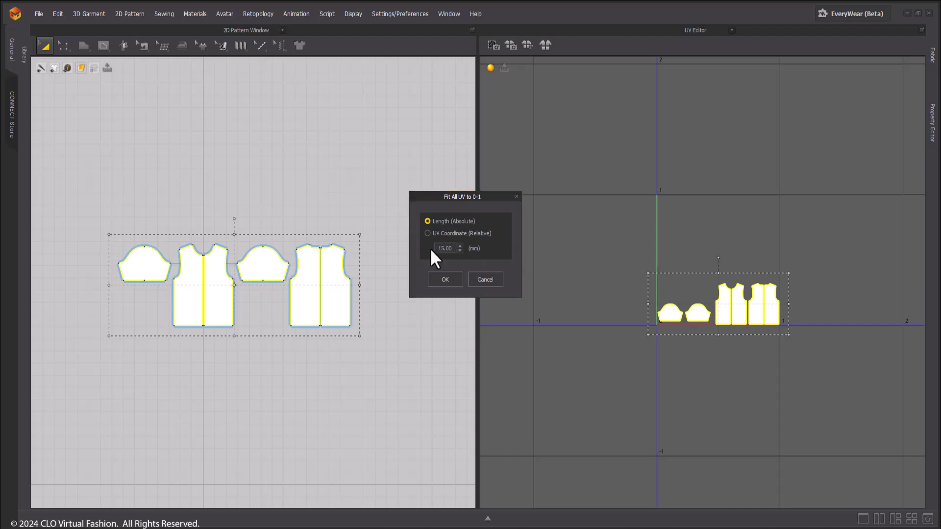
Fit all UVs to 0-1 using Length (Absolute) set to 20 mm
click(432, 234)
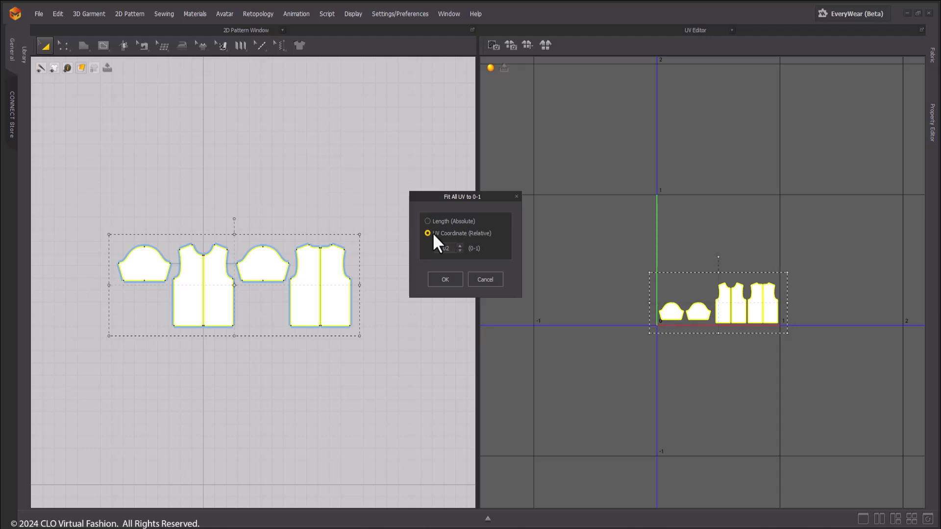
click(426, 221)
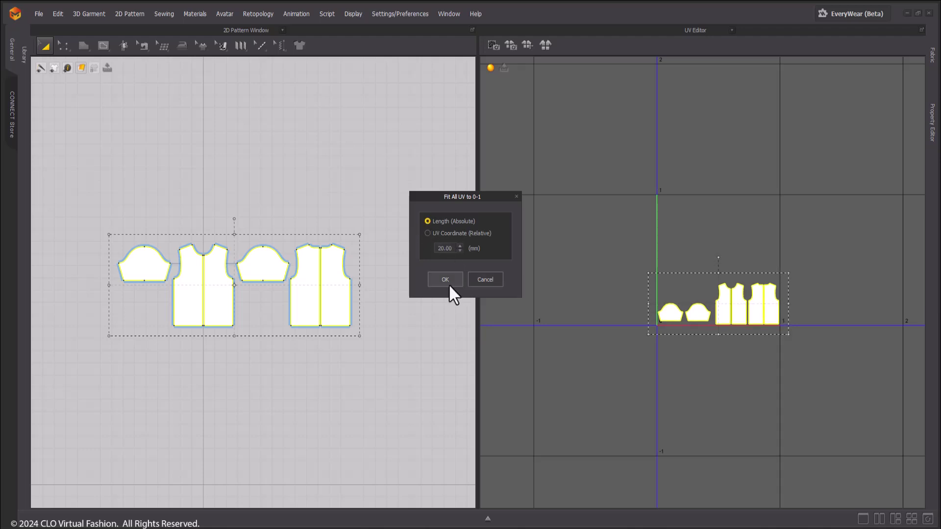
click(460, 246)
click(460, 246)
click(460, 246)
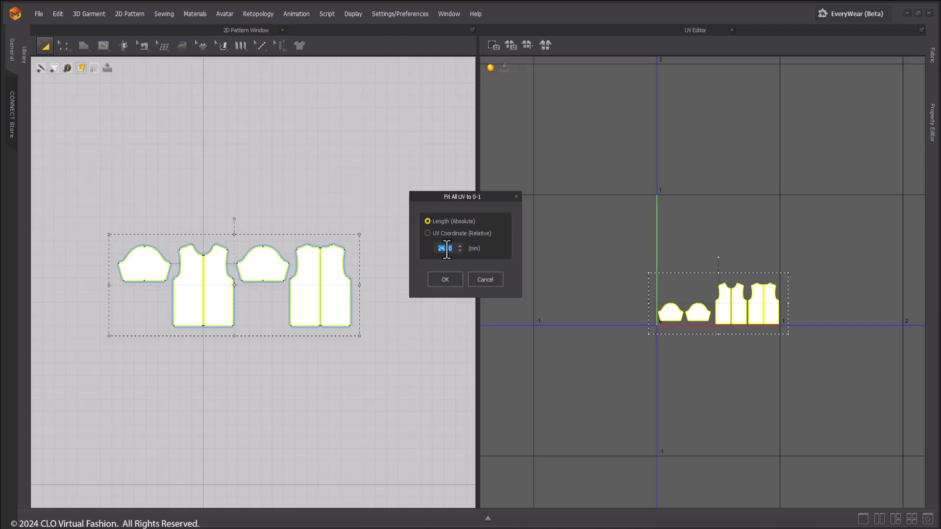
text(100)
key(BackSpace)
key(BackSpace)
key(BackSpace)
text(20)
key(Return)
click(451, 283)
Pan the UV layout and marquee-select every UV piece
click(625, 332)
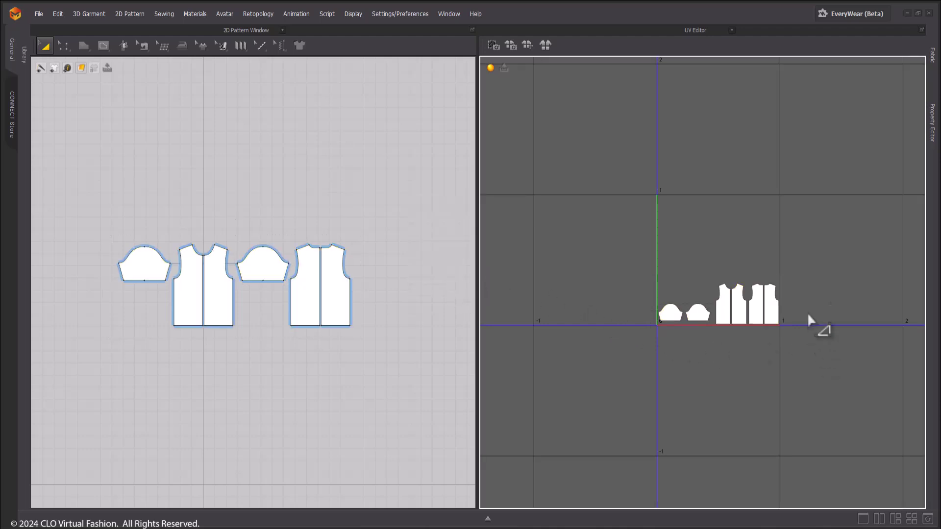
middle_drag(808, 330, 713, 301)
drag(811, 396, 812, 397)
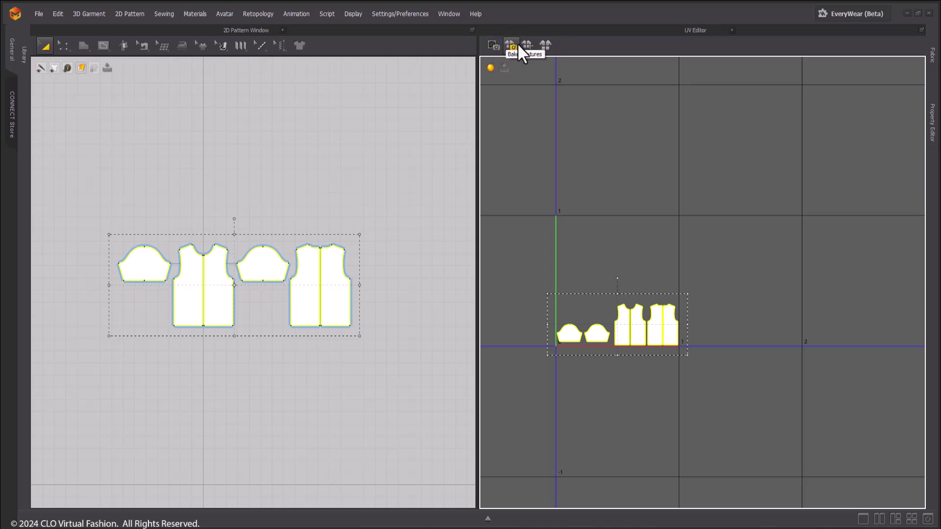
Pack the UV pieces into the 0–1 tile, then repack them with 0.010 padding
click(546, 46)
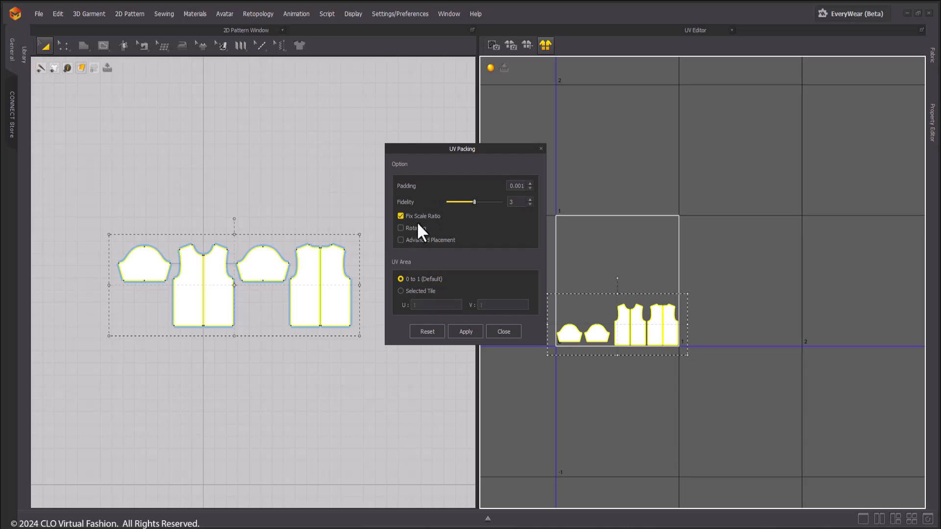
click(461, 333)
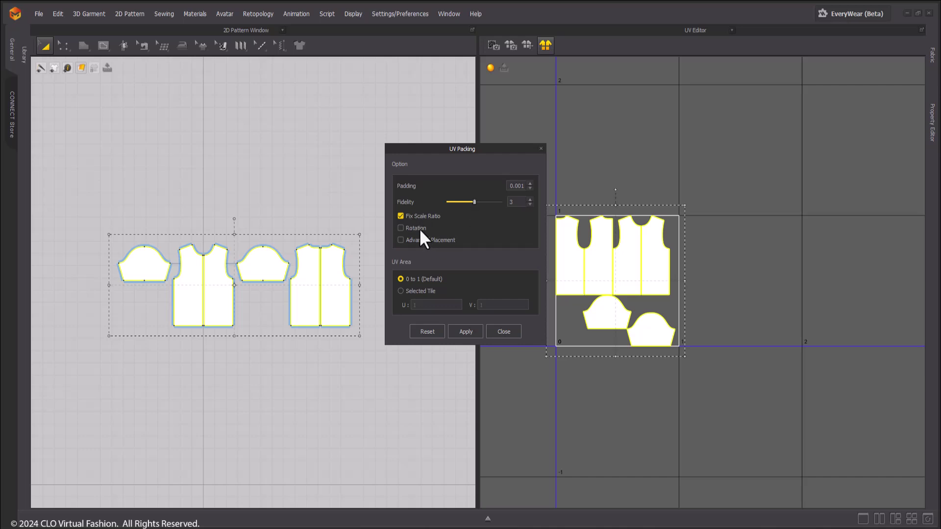
click(530, 183)
text(10)
key(Return)
click(467, 331)
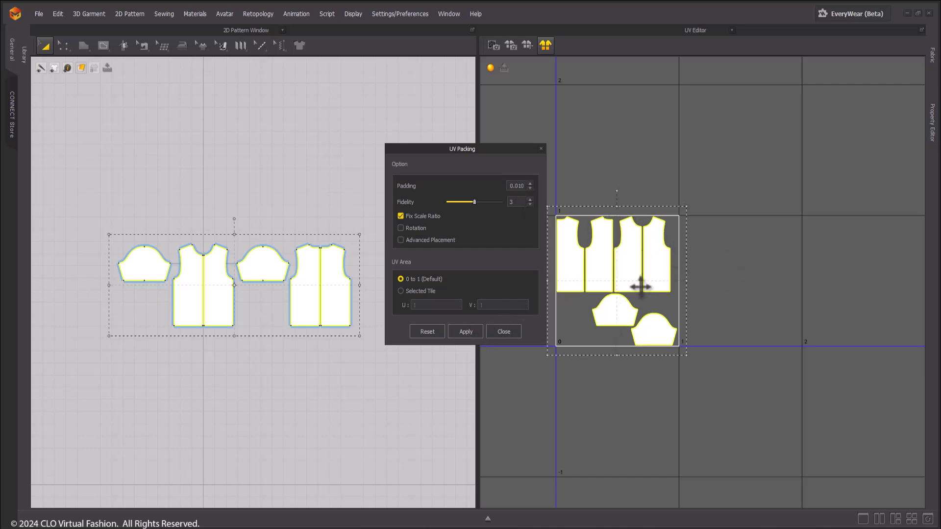
Repack the pieces into Selected Tile U 1, V 2
click(400, 291)
double_click(479, 305)
text(2)
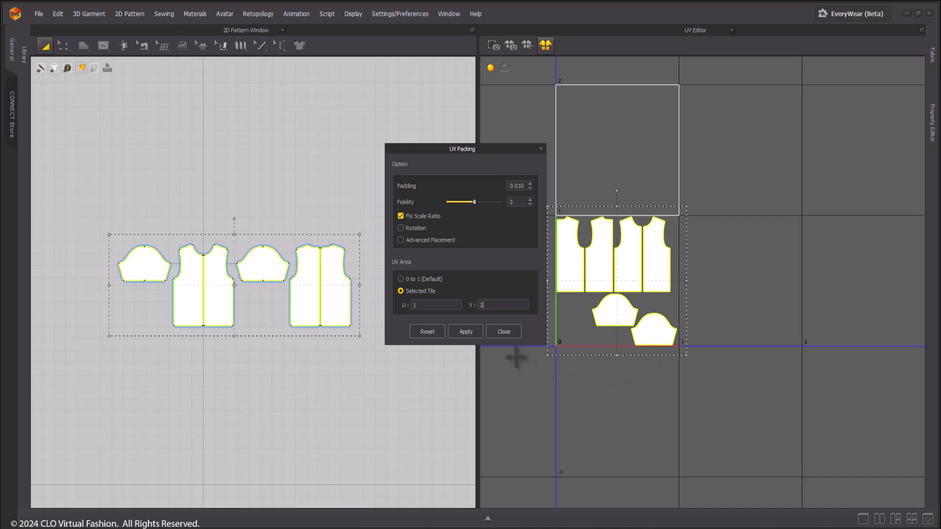
click(467, 332)
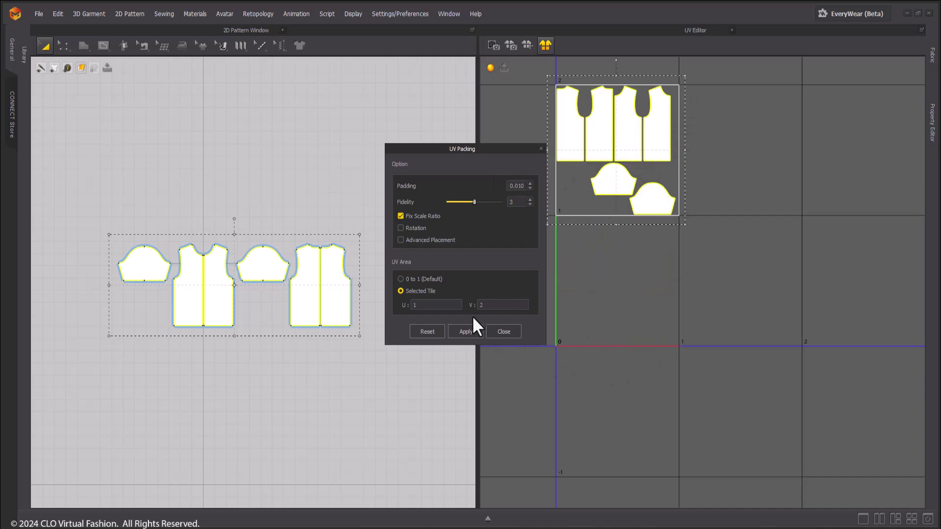
Reset UV Packing, repack into the 0–1 tile with 0.040 padding, and close the dialog
click(427, 332)
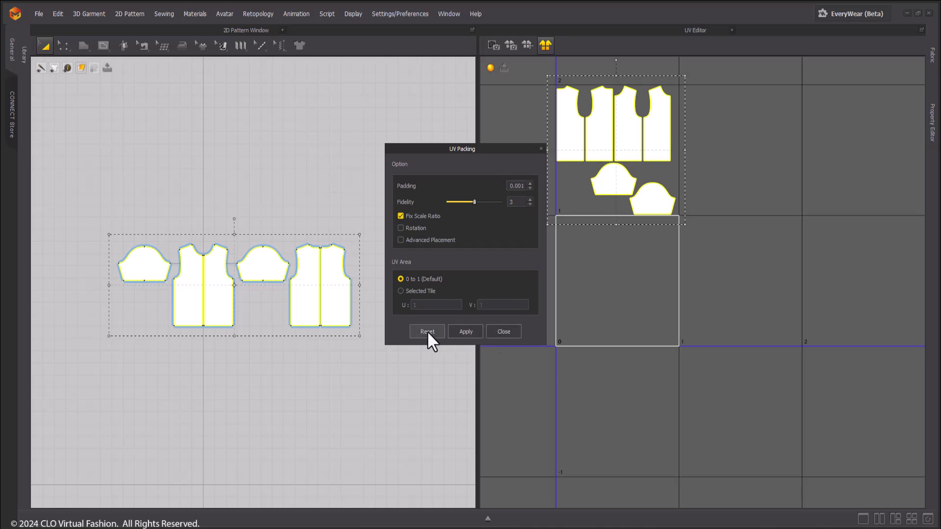
click(466, 331)
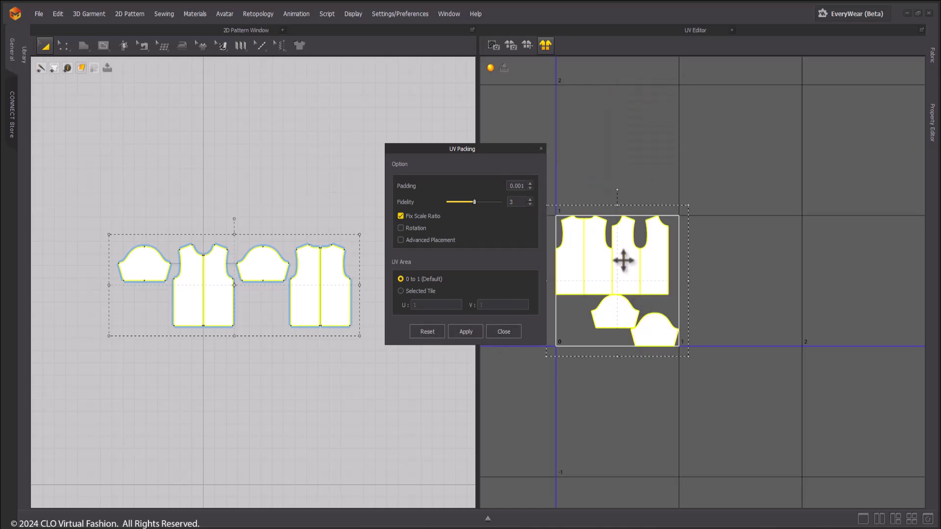
drag(524, 186, 517, 187)
text(40)
key(Return)
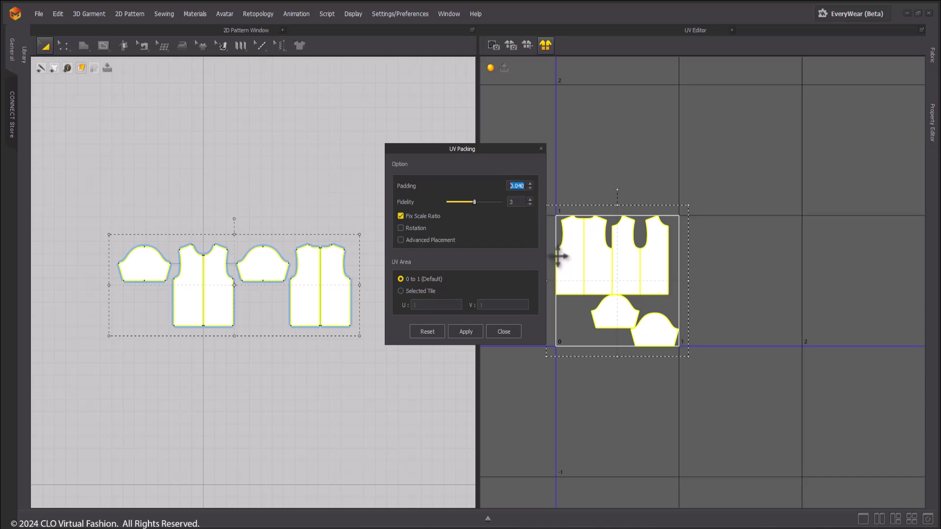
click(465, 332)
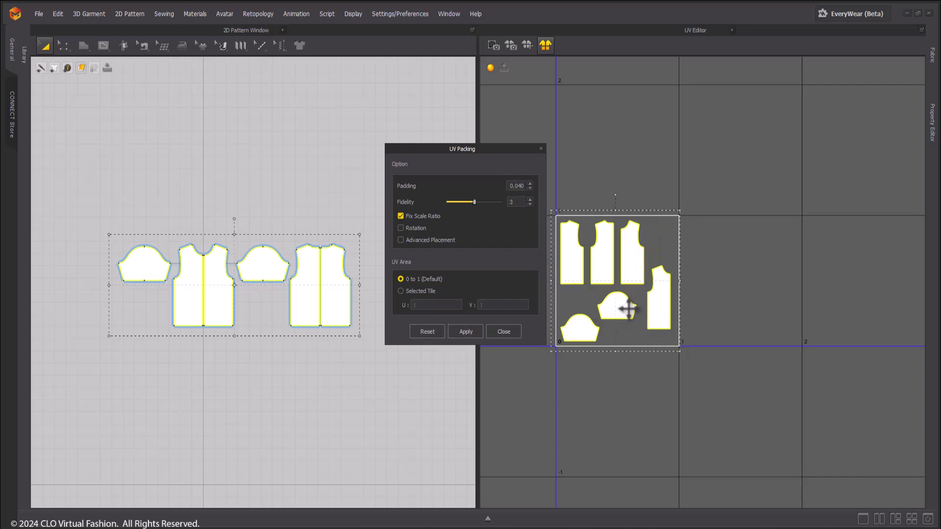
click(541, 148)
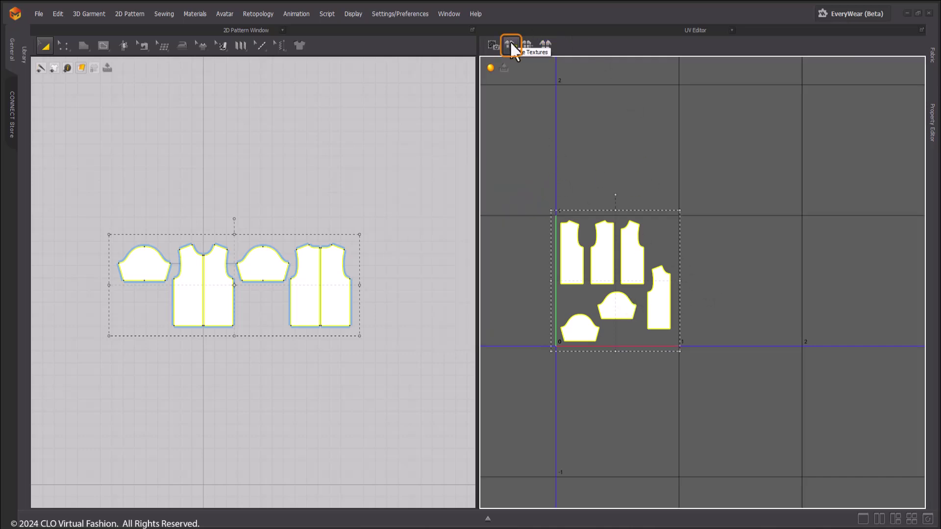
click(510, 43)
click(527, 124)
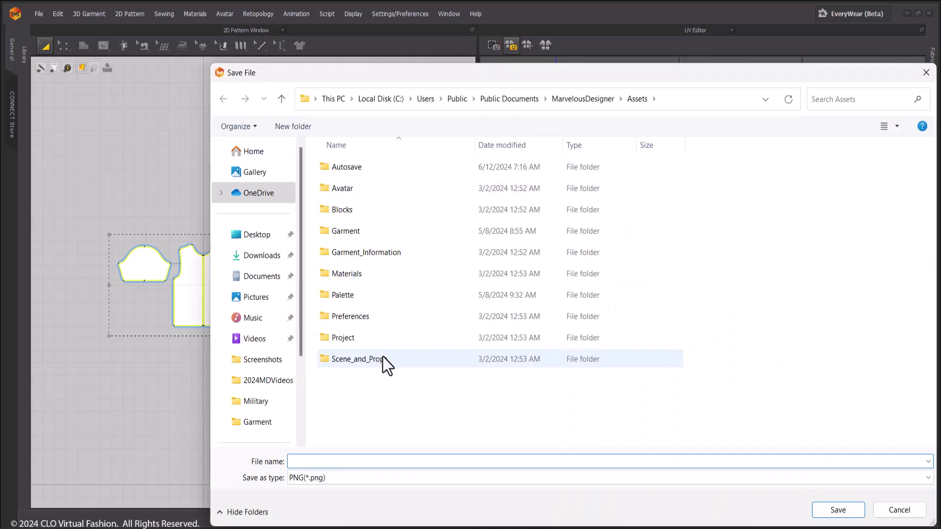
click(926, 71)
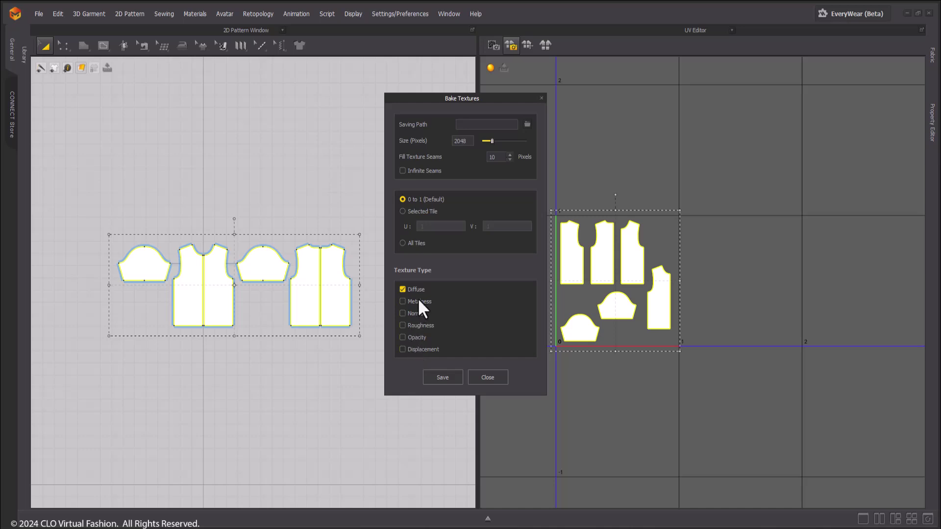
click(478, 377)
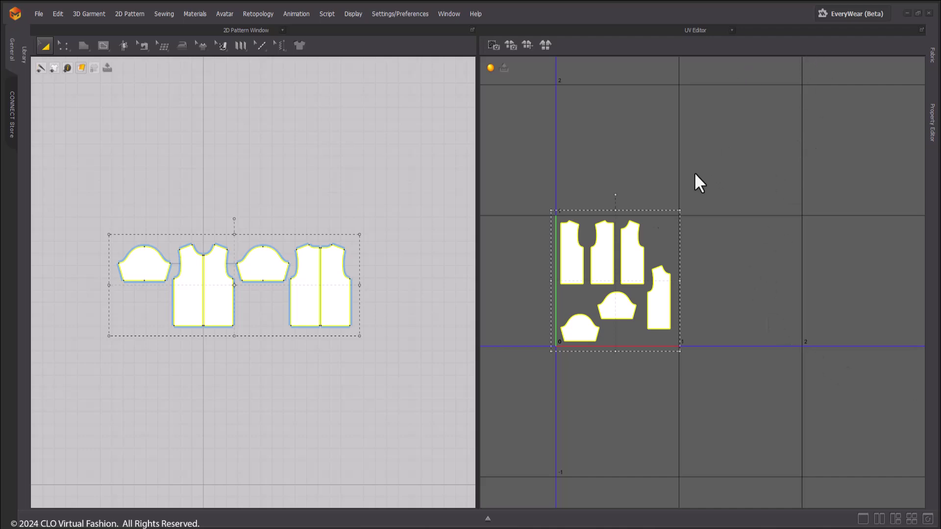
click(841, 15)
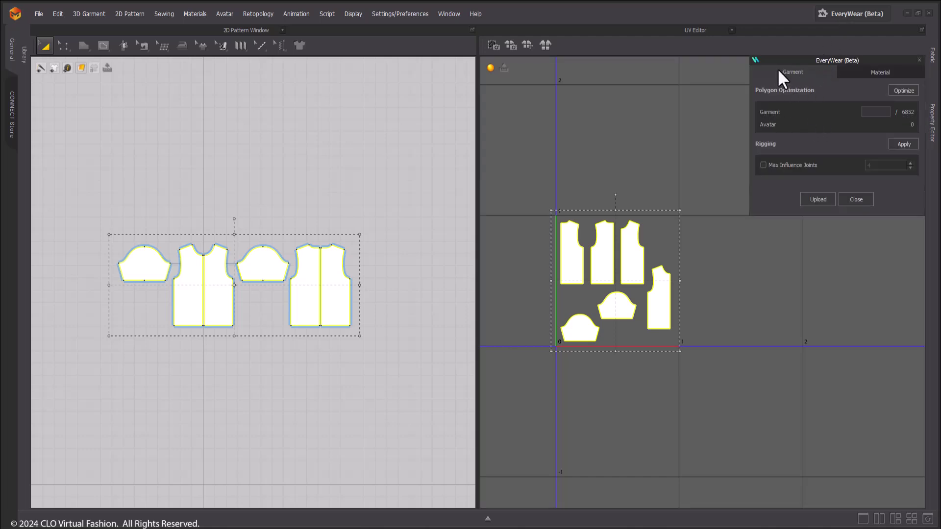
click(871, 73)
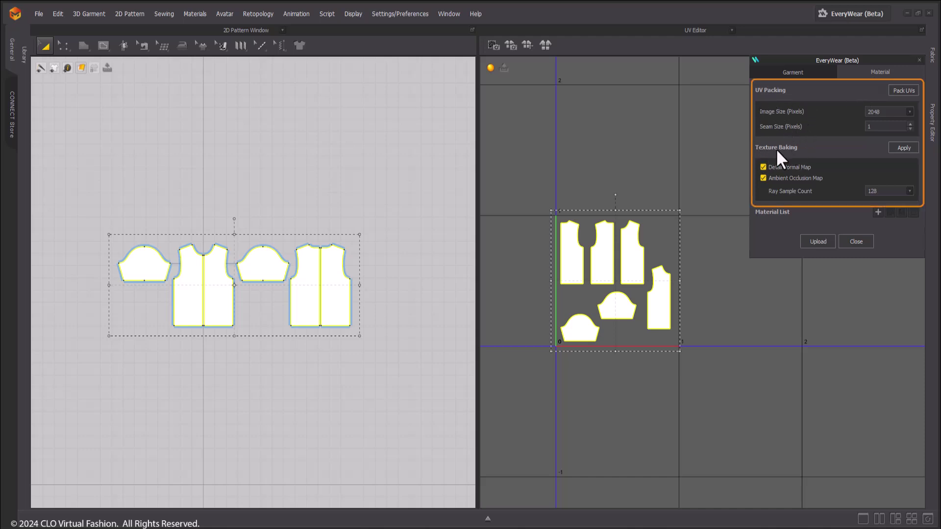
click(856, 241)
Recentre the UV layout and look at the UV Snapshot options without exporting
scroll(566, 172, down, 3)
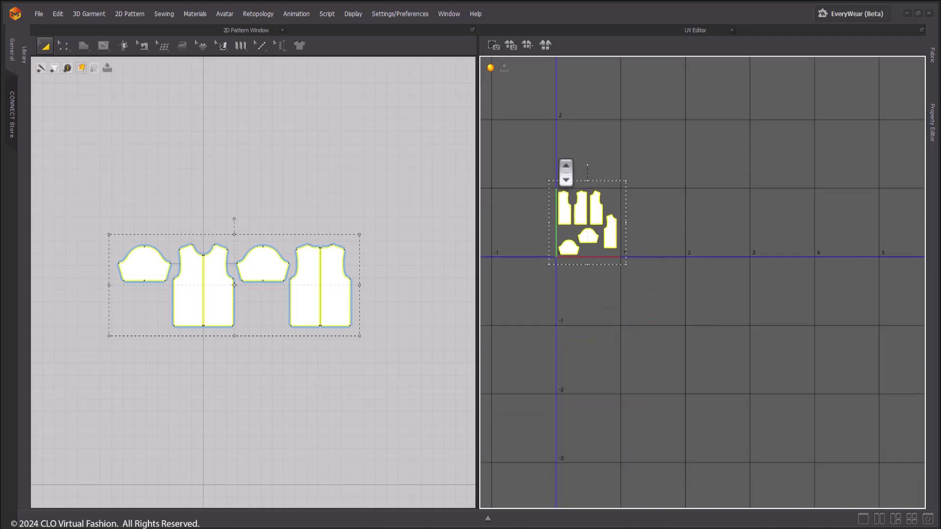
middle_drag(563, 140, 655, 208)
click(498, 45)
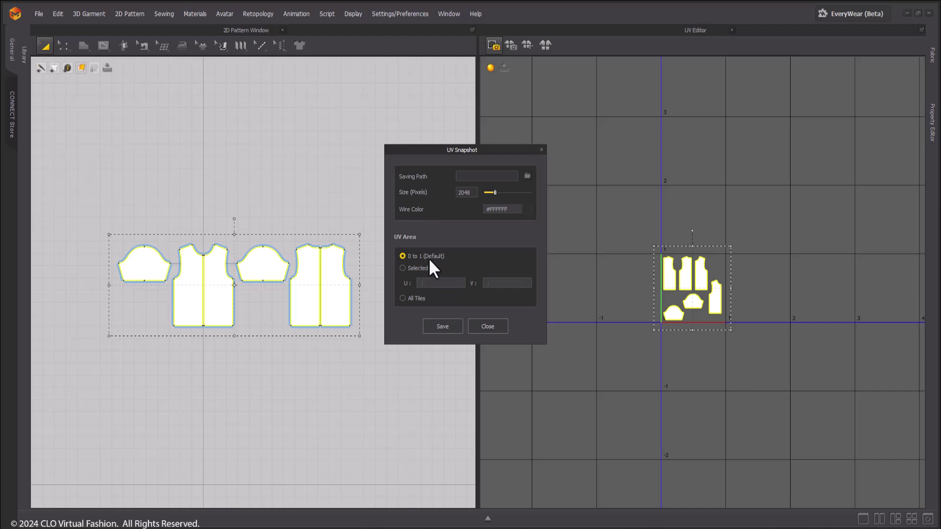
click(475, 324)
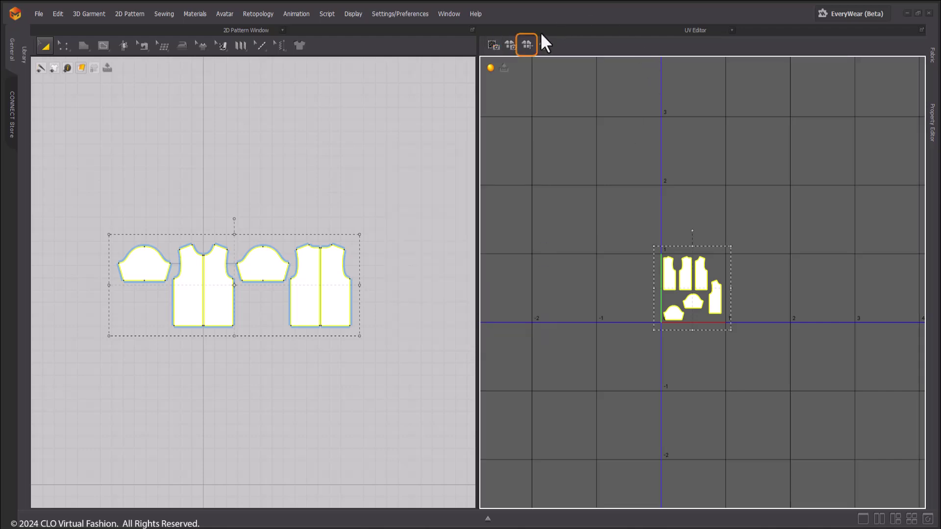
With Move UV at distance 1.000, shift the pieces right, up, left, then down
click(527, 44)
click(548, 107)
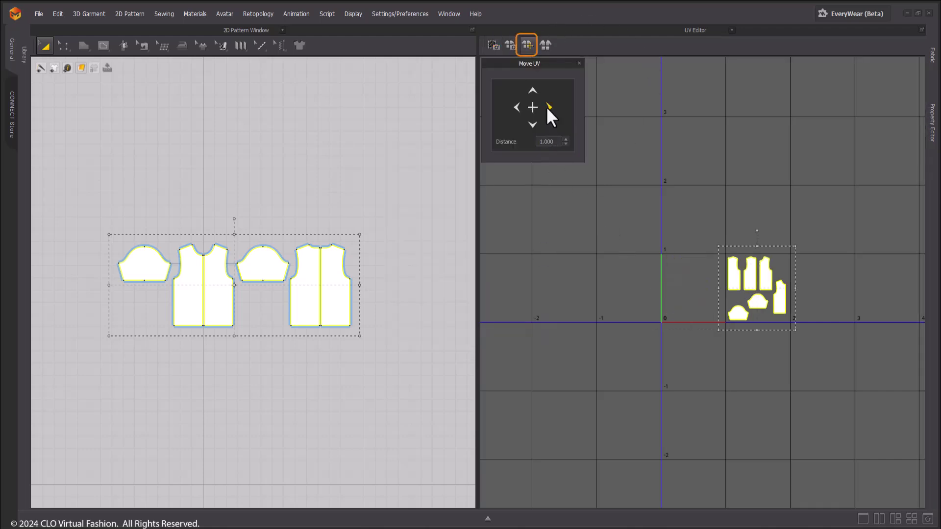
click(532, 90)
click(516, 107)
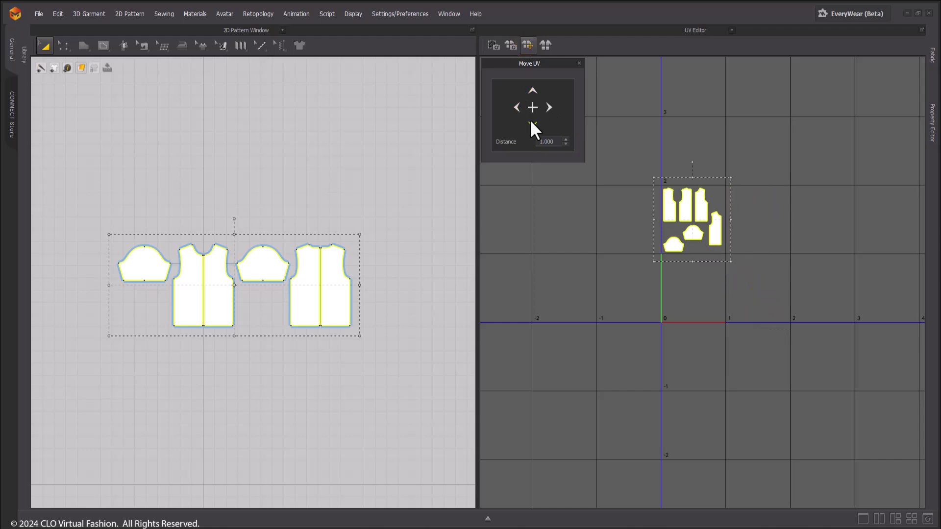
click(531, 124)
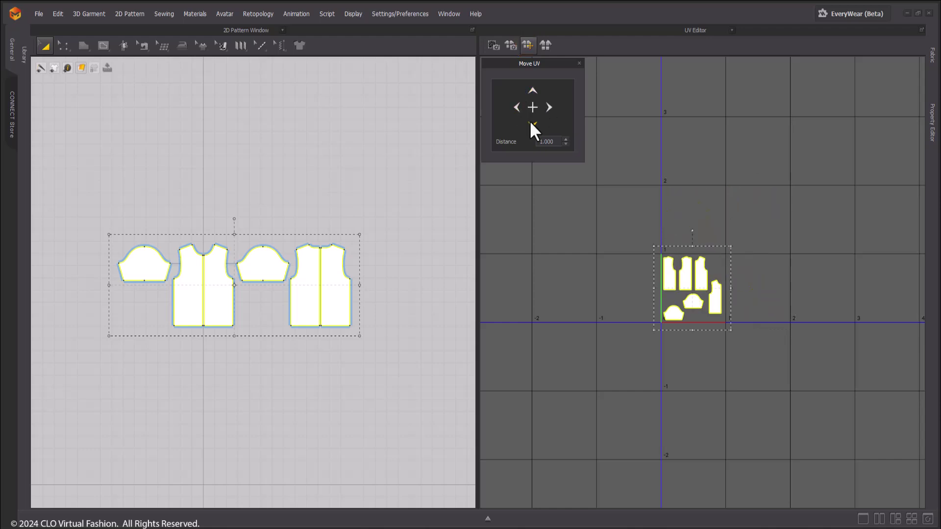